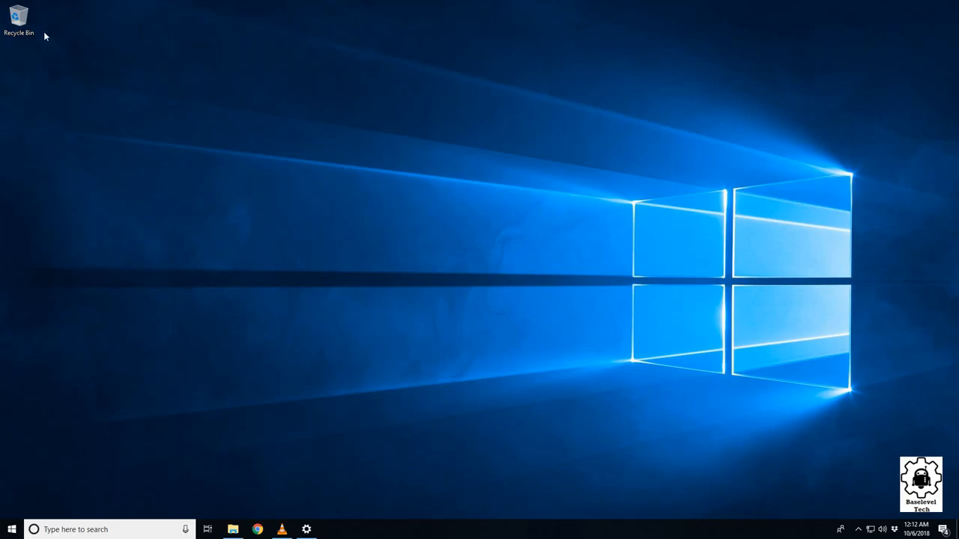
# Reach Personalization > Themes from the desktop context menu after dismissing the Recycle Bin menu
pyautogui.rightClick(26, 26)
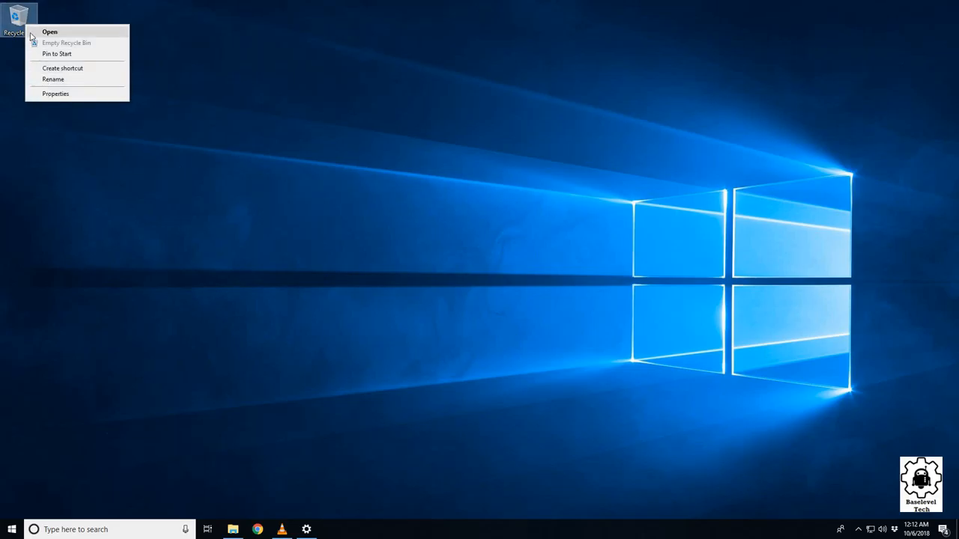
pyautogui.click(175, 90)
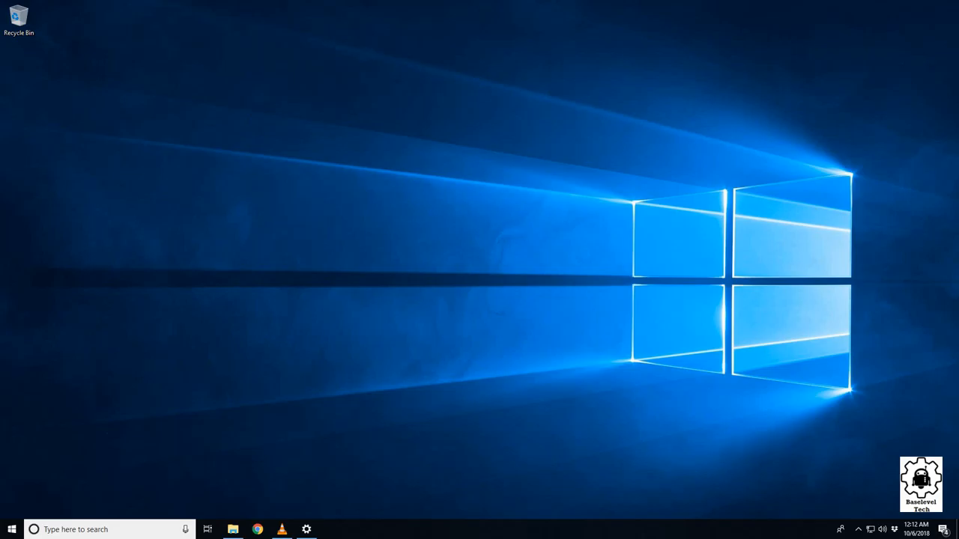
pyautogui.rightClick(369, 101)
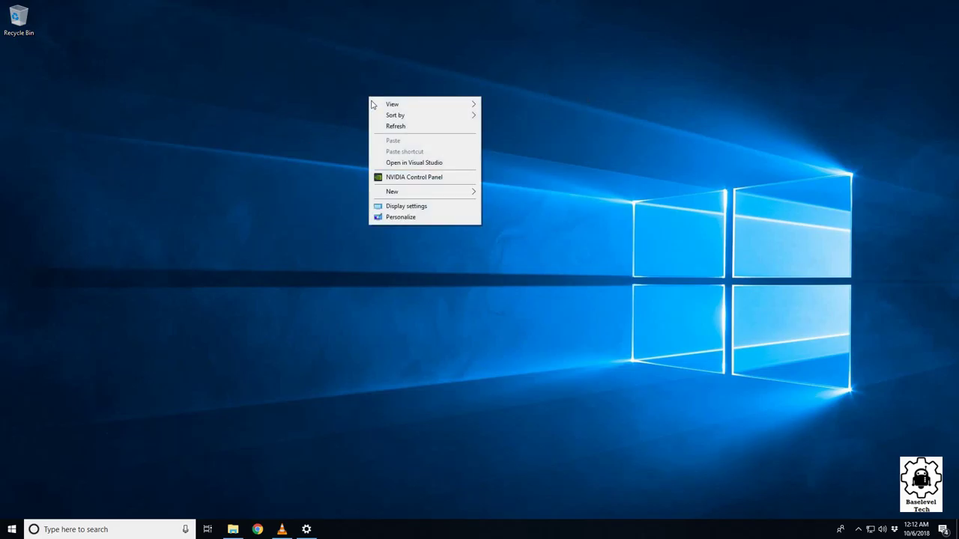
pyautogui.click(418, 217)
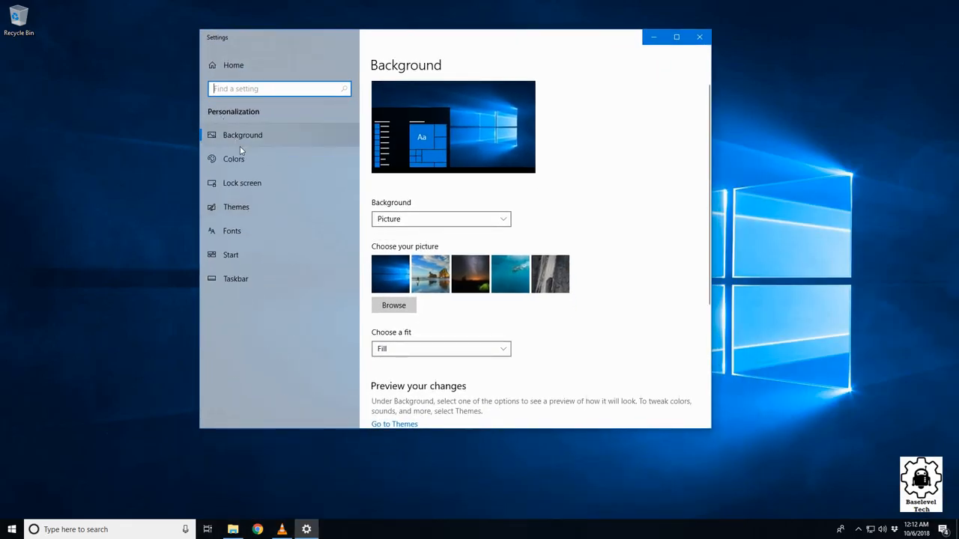
pyautogui.click(292, 208)
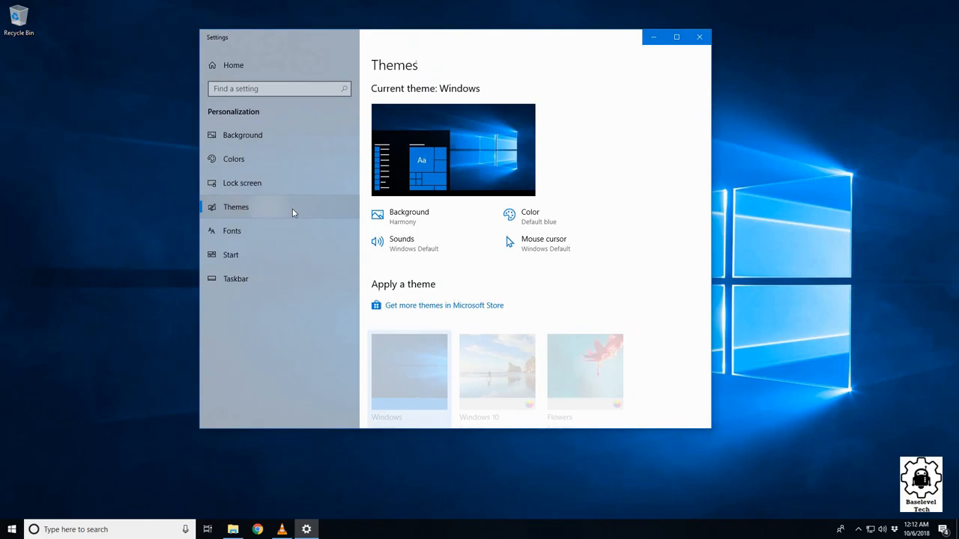
pyautogui.scroll(-3, 439, 240)
pyautogui.scroll(-3, 449, 237)
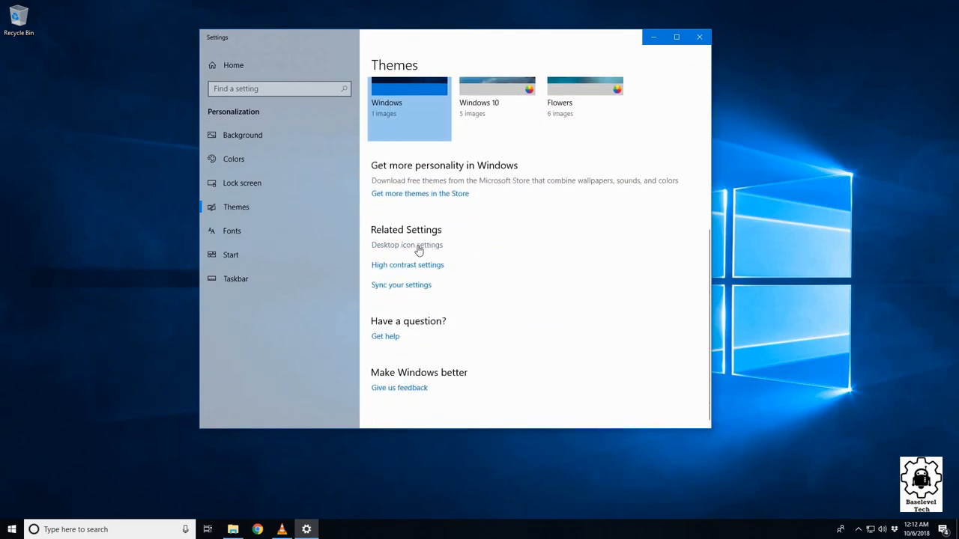
# In Desktop Icon Settings, uncheck Recycle Bin and apply so no icons remain on the desktop
pyautogui.click(418, 251)
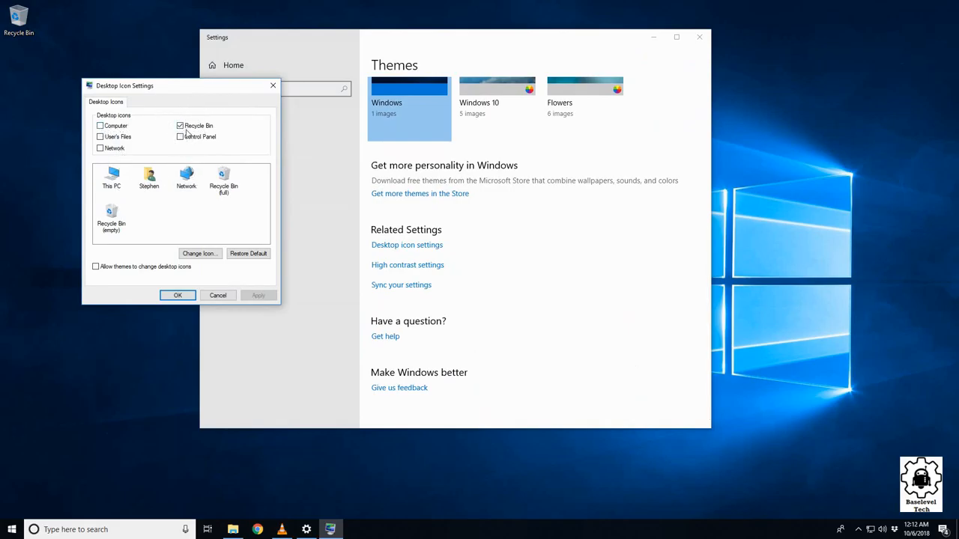
pyautogui.click(181, 126)
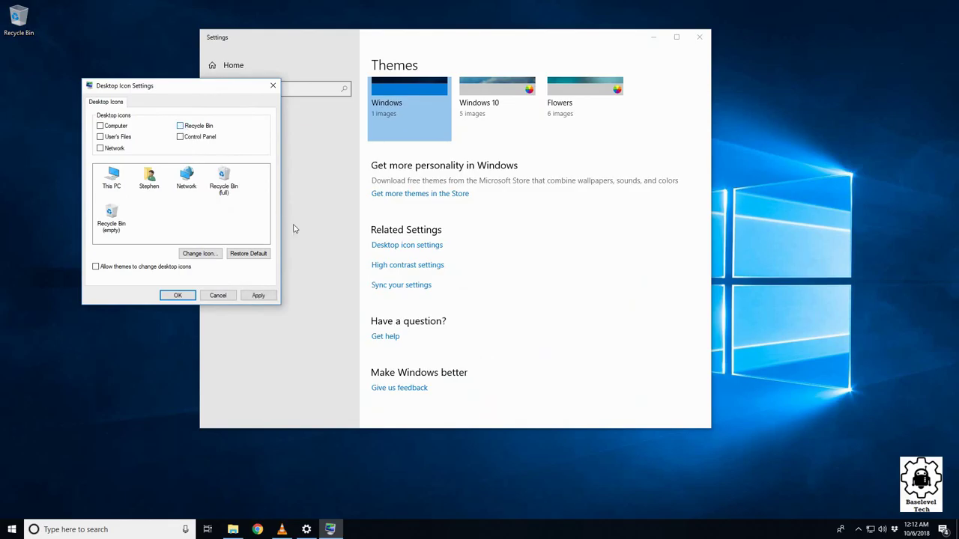
pyautogui.click(259, 296)
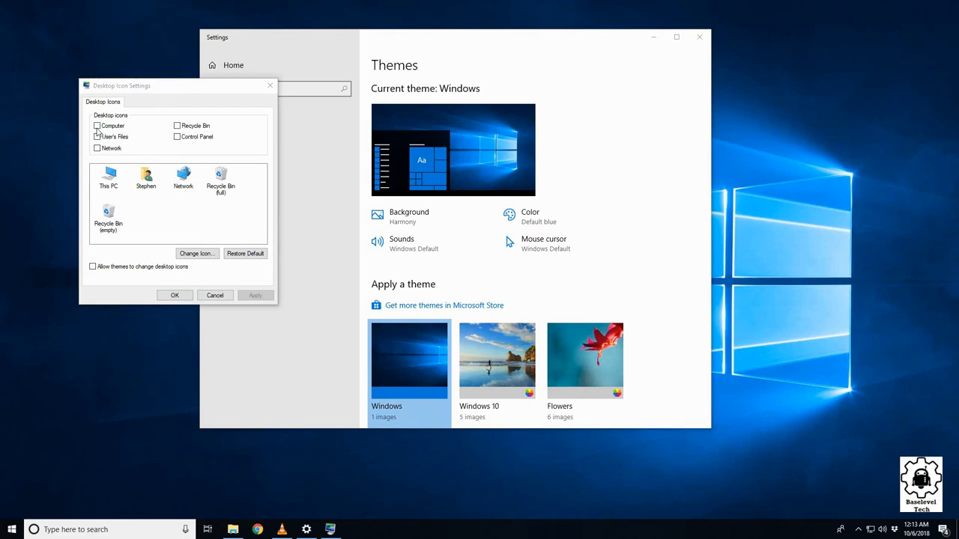
# Check Computer, User's Files, Network, Recycle Bin and Control Panel, then apply the choices
pyautogui.click(96, 126)
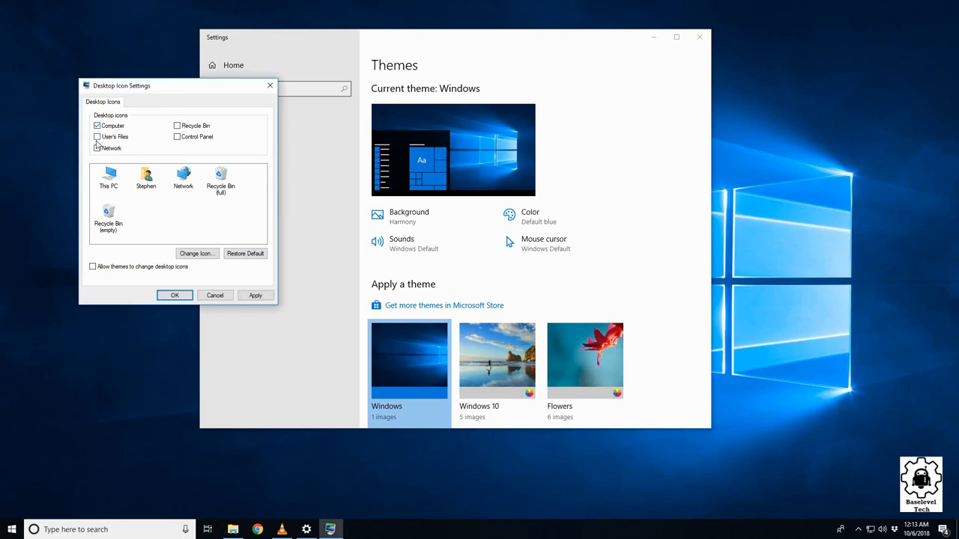
pyautogui.click(97, 137)
pyautogui.click(96, 149)
pyautogui.click(177, 126)
pyautogui.click(177, 138)
pyautogui.click(254, 296)
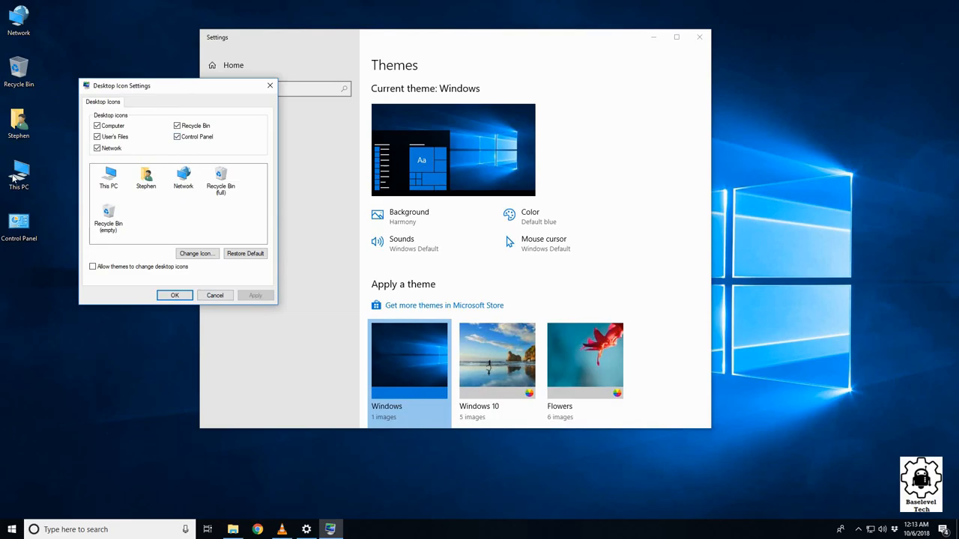